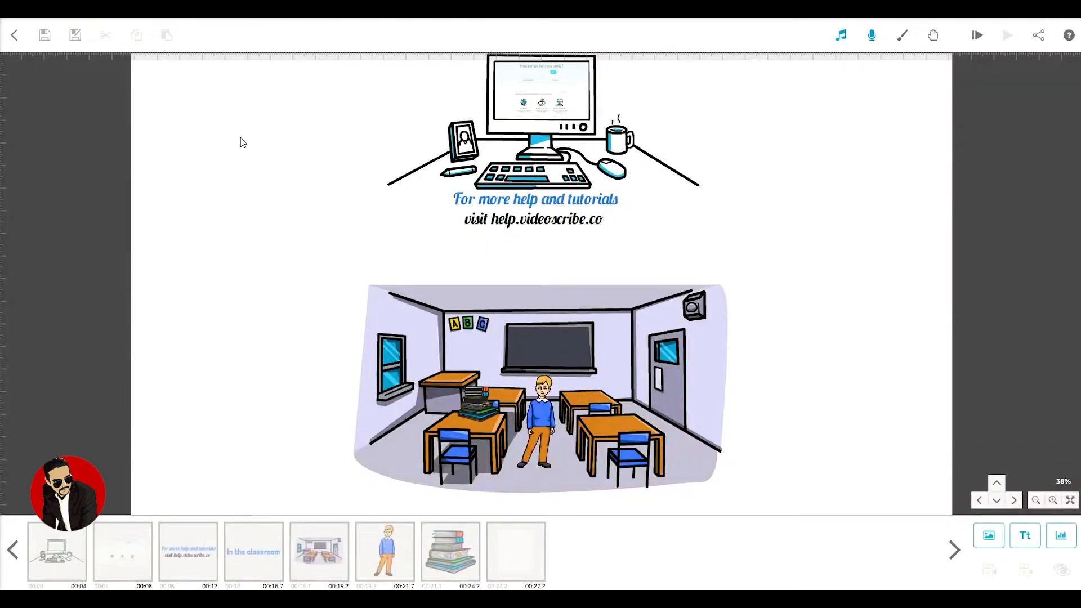
Step: Check the background options and colour choice, and confirm the plain white background with No Vignette
left_click(902, 36)
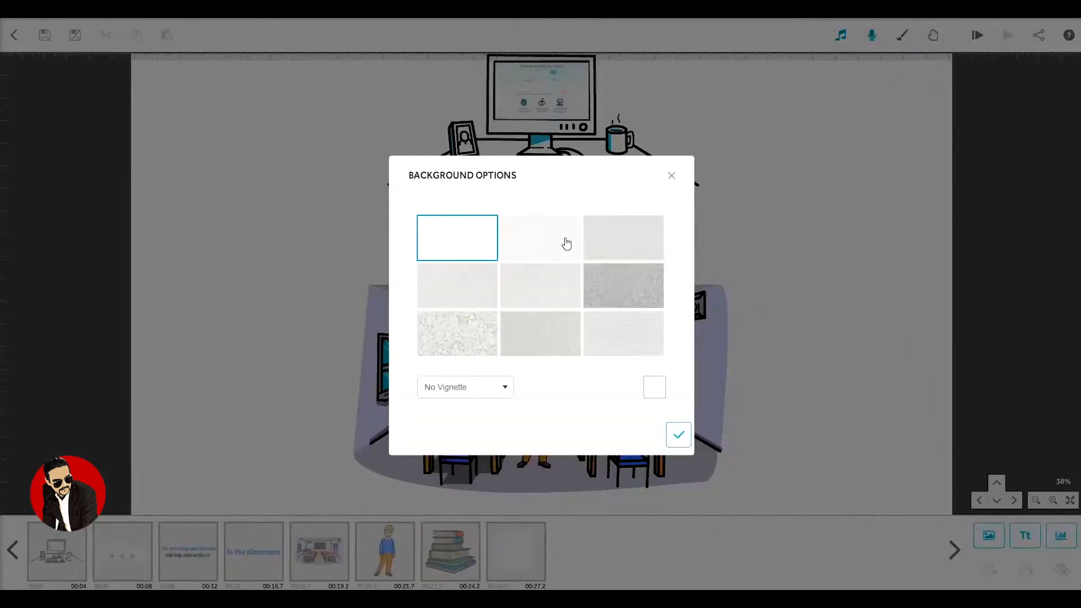
left_click(655, 388)
left_click(679, 437)
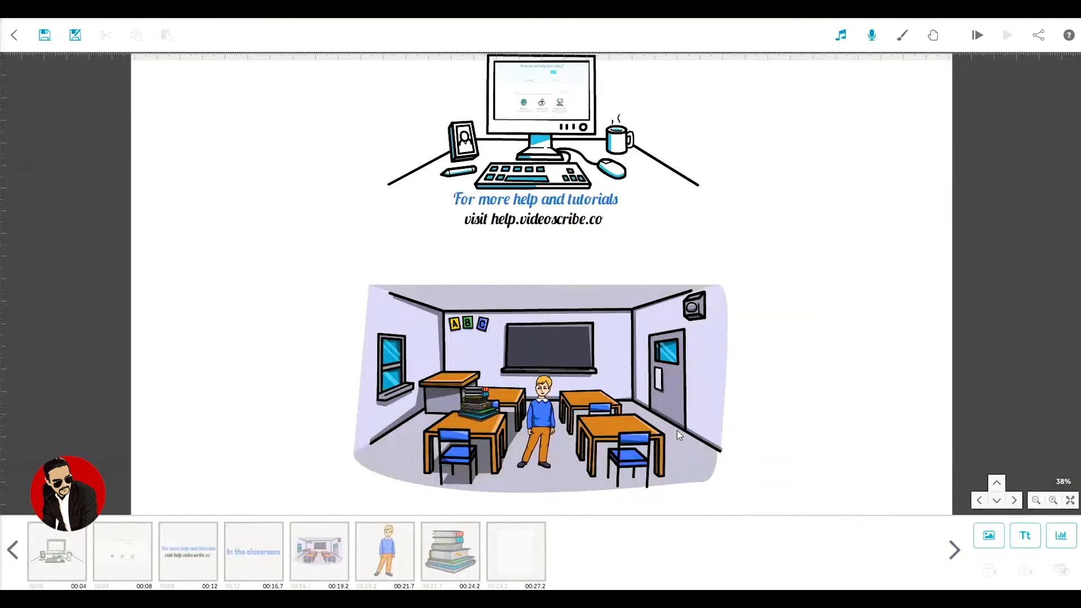
left_click(677, 432)
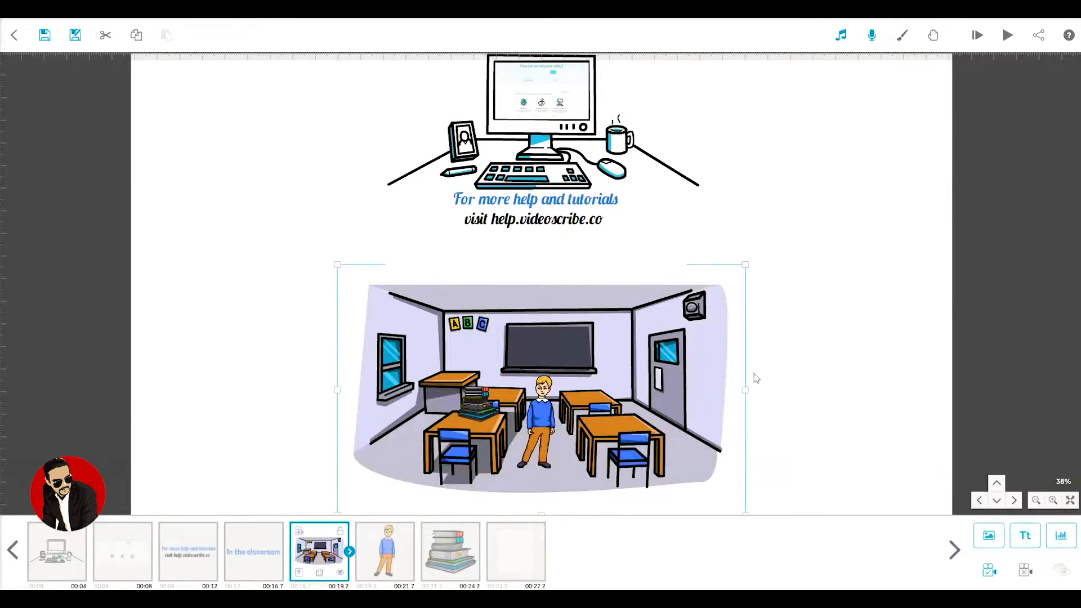
Step: Set the default scribe hand to the one holding a beige black-tipped marker from the suneeta hand set
left_click(934, 36)
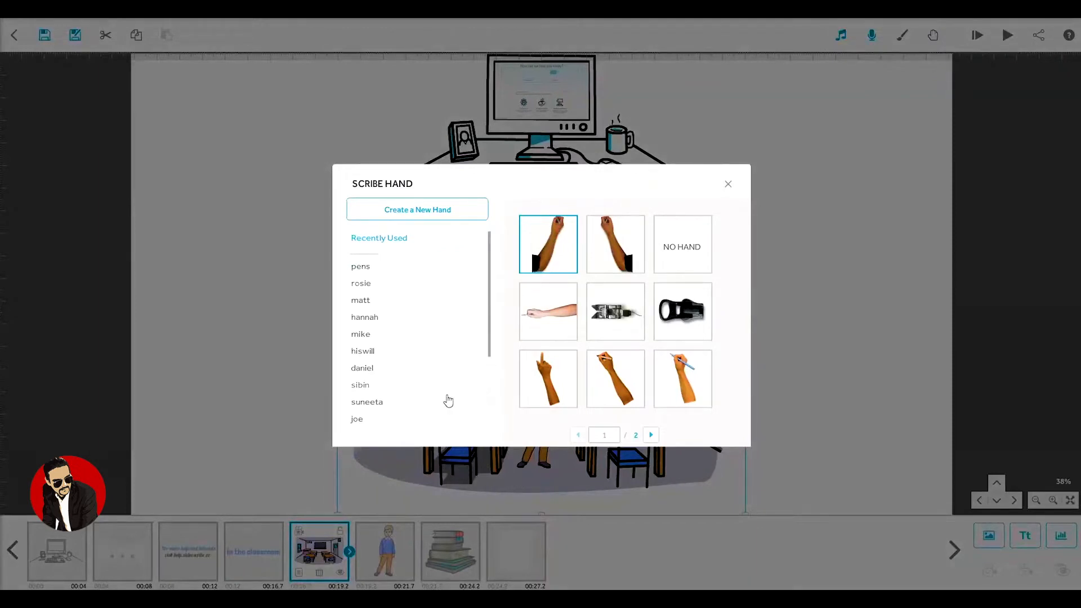
scroll(375, 389, "down", 1)
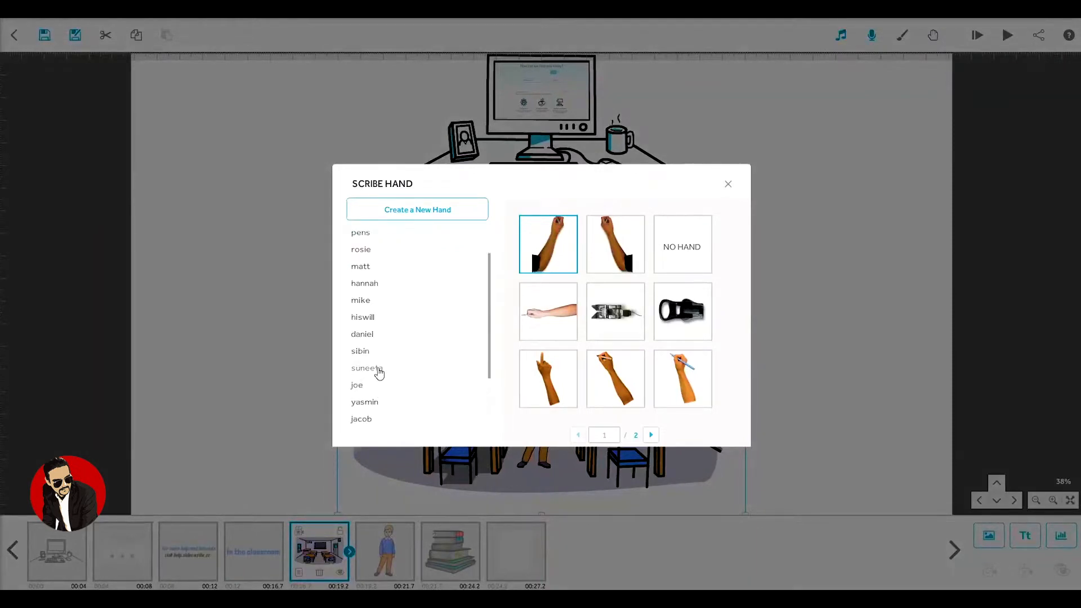
left_click(378, 369)
left_click(651, 435)
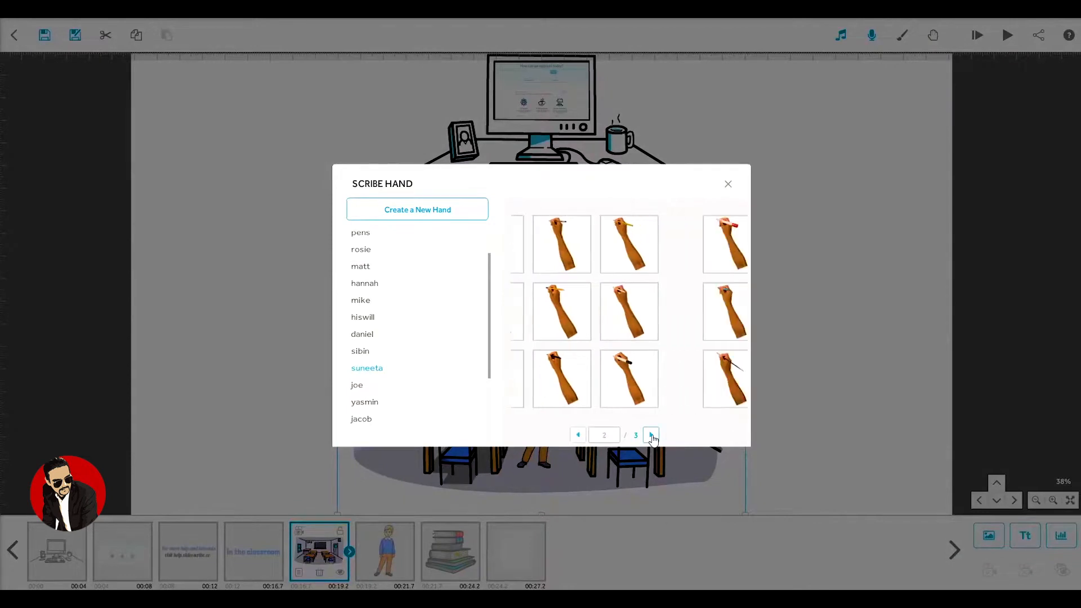
left_click(618, 244)
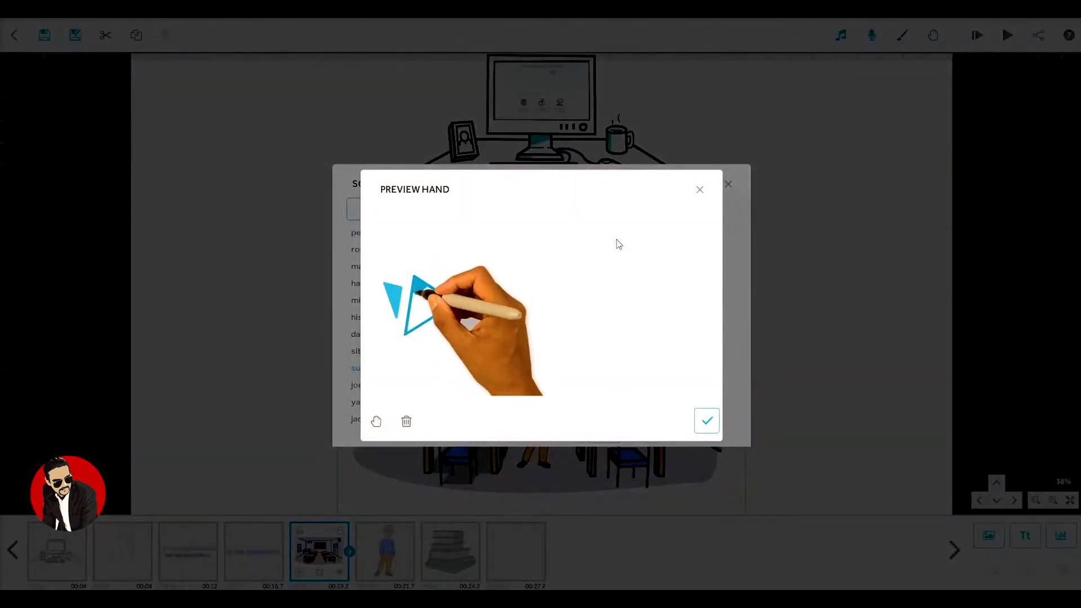
left_click(707, 421)
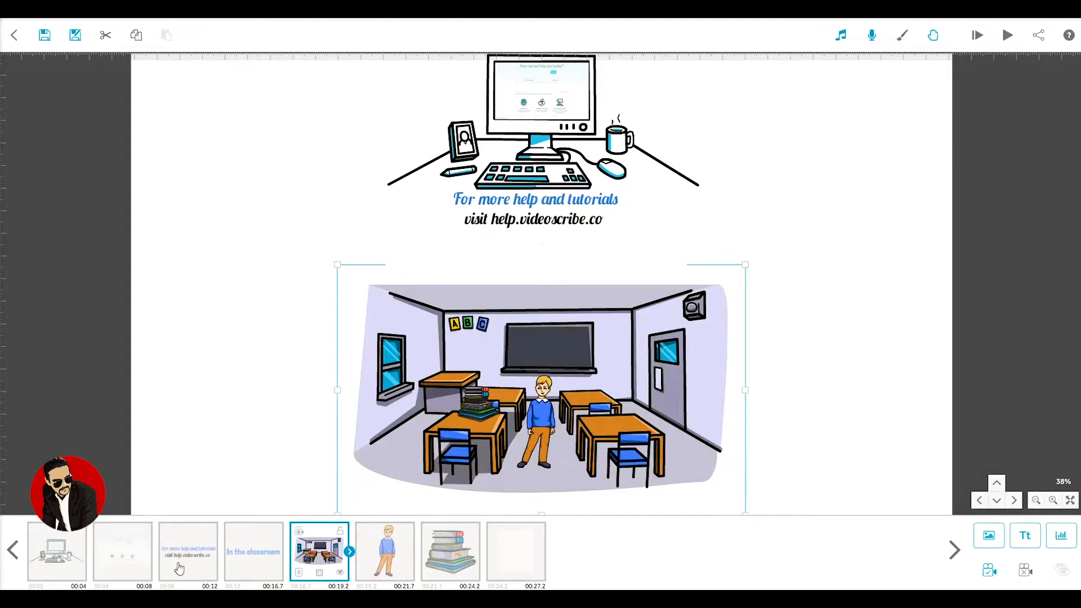
Step: Move the blank last element directly before the classroom image in the timeline and view its pause and transition times
left_click(519, 551)
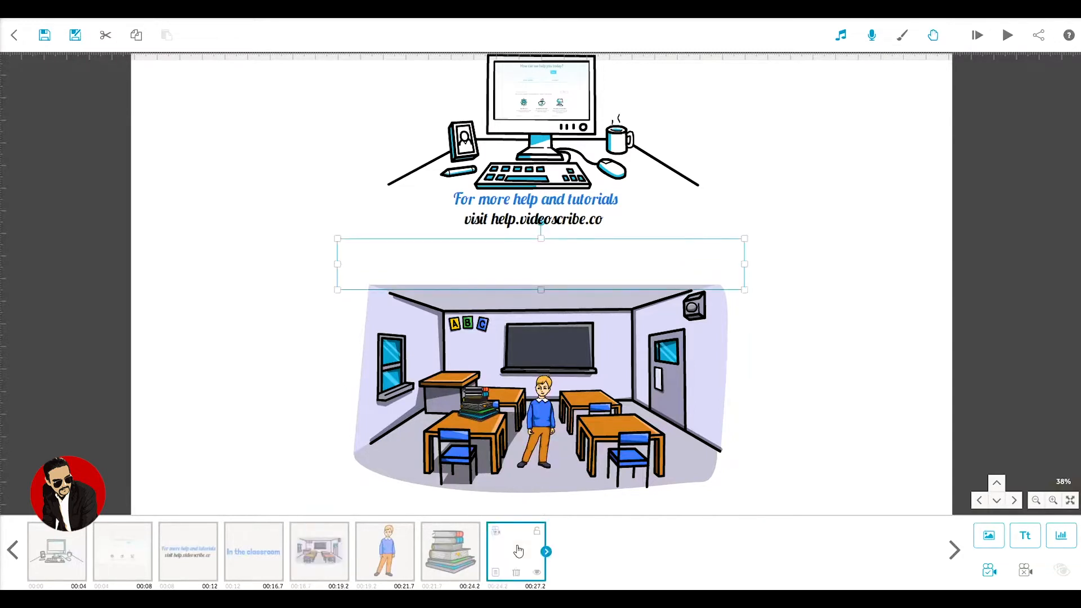
left_click_drag(518, 551, 318, 553)
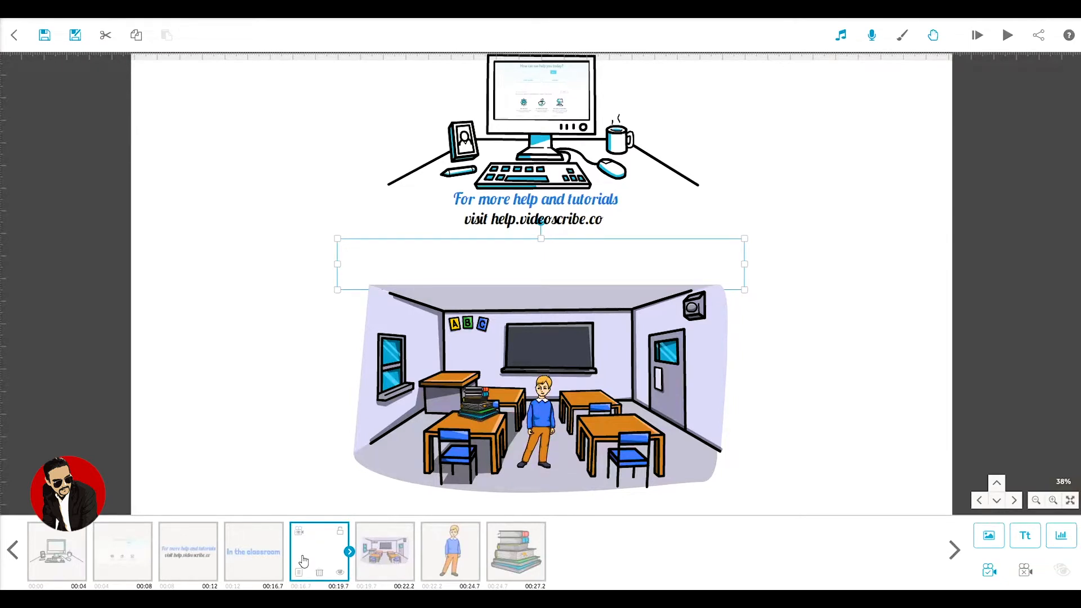
left_click(349, 552)
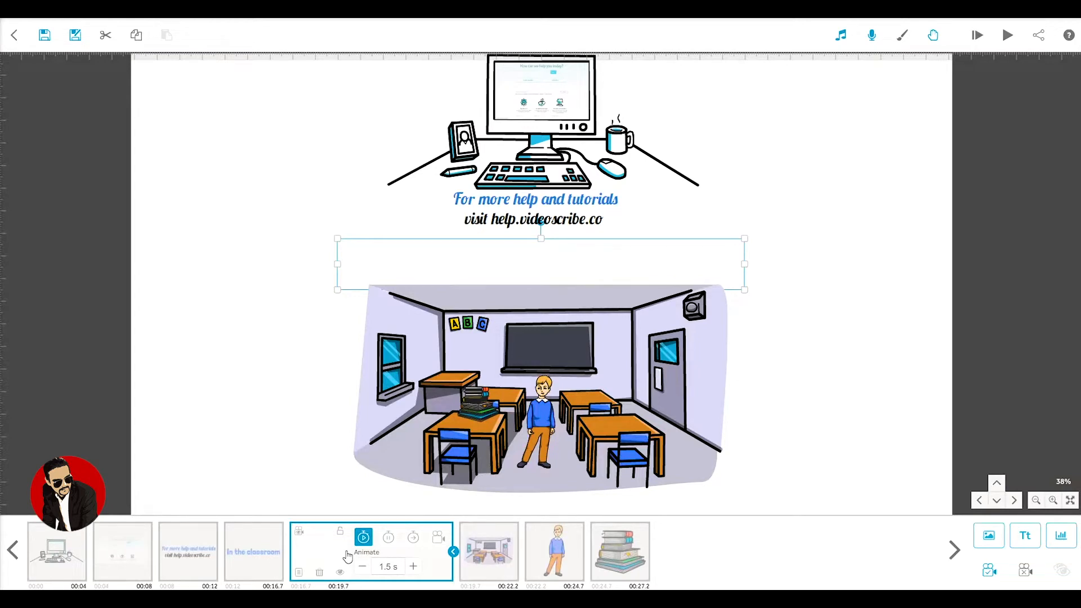
left_click(385, 539)
left_click(415, 540)
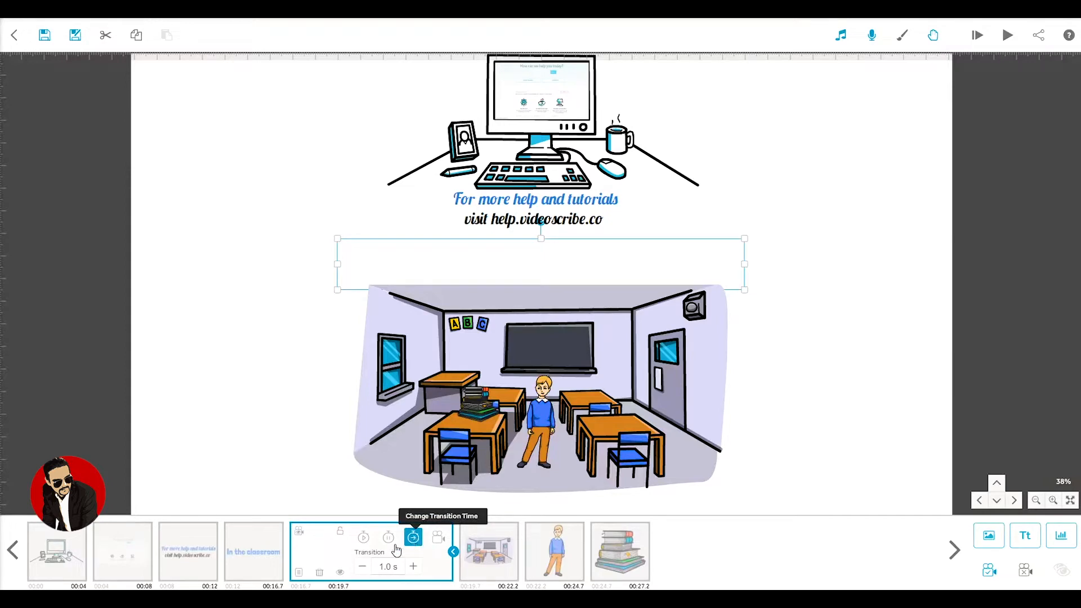
Step: Set the animate time of the "In the classroom" text element to 1.0 s
left_click(267, 562)
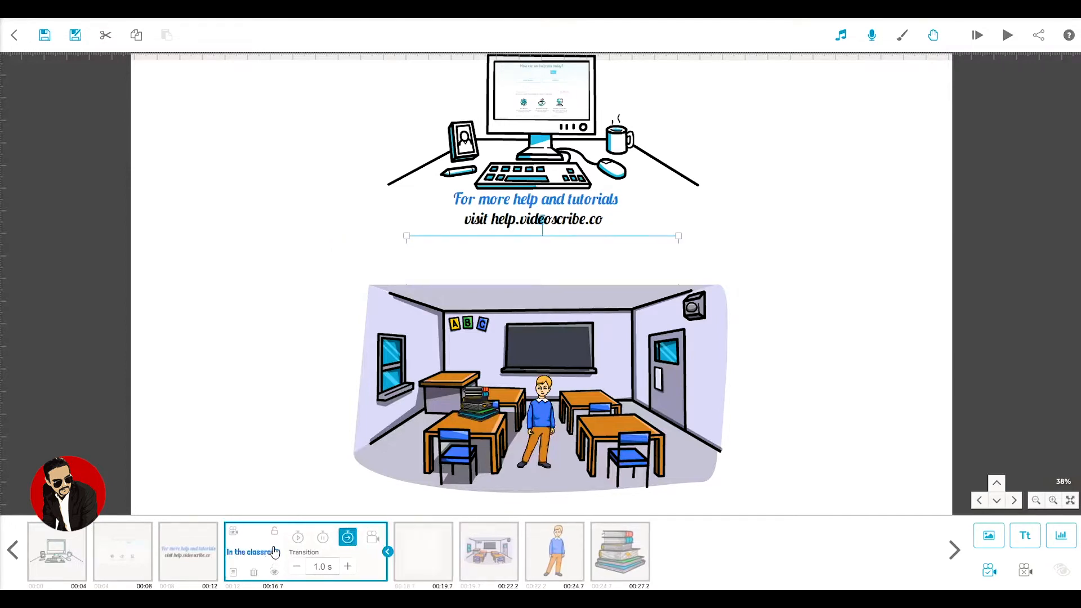
left_click(298, 539)
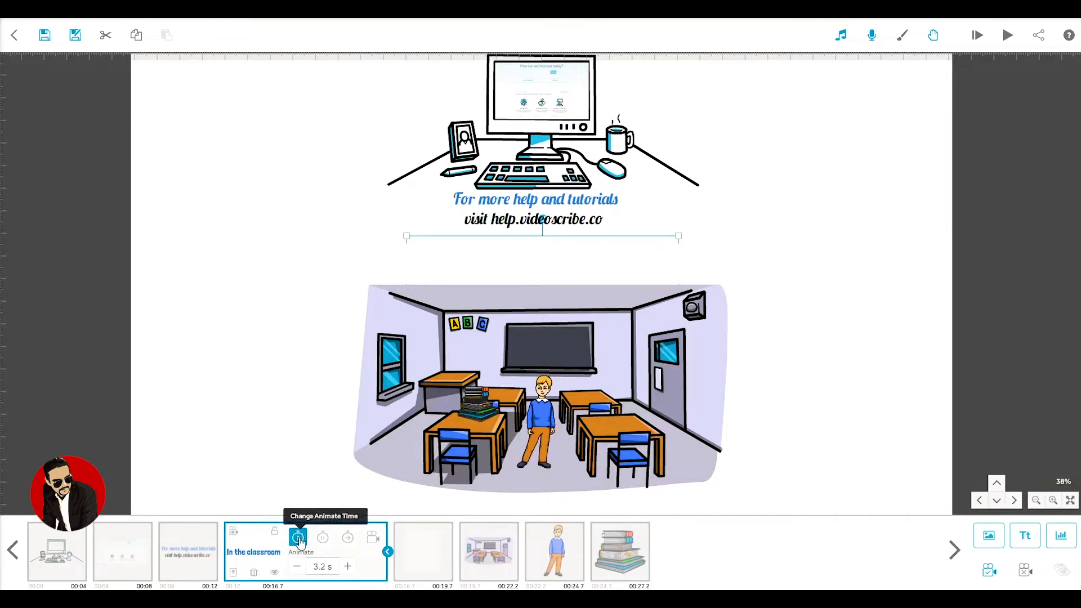
left_click(297, 567)
left_click(296, 567)
left_click(296, 568)
left_click(297, 568)
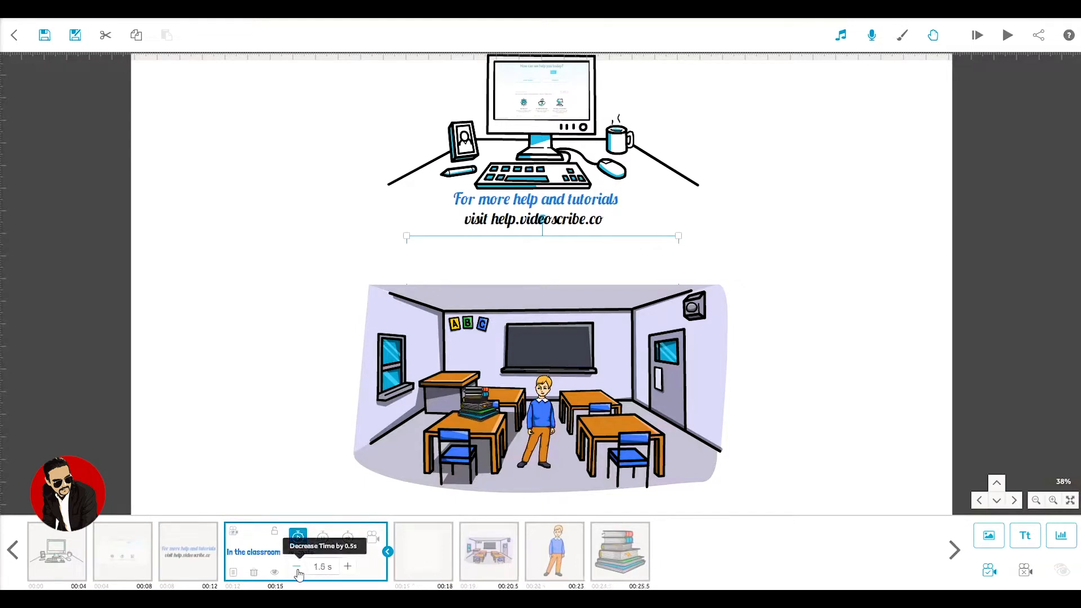
left_click(297, 568)
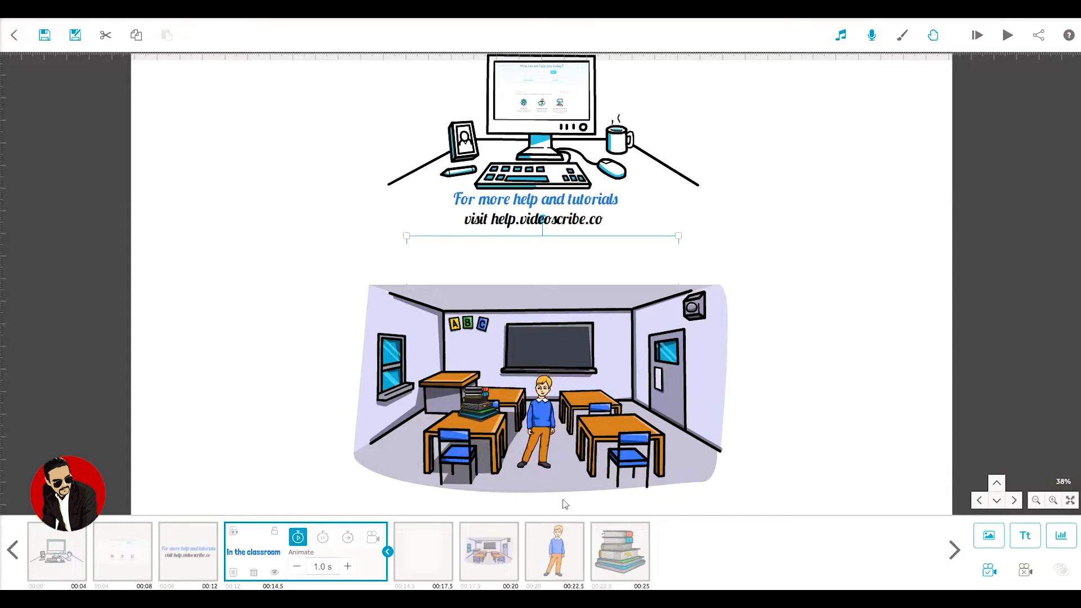
Step: Change the animation type of the stacked books image to Move In
left_click(610, 554)
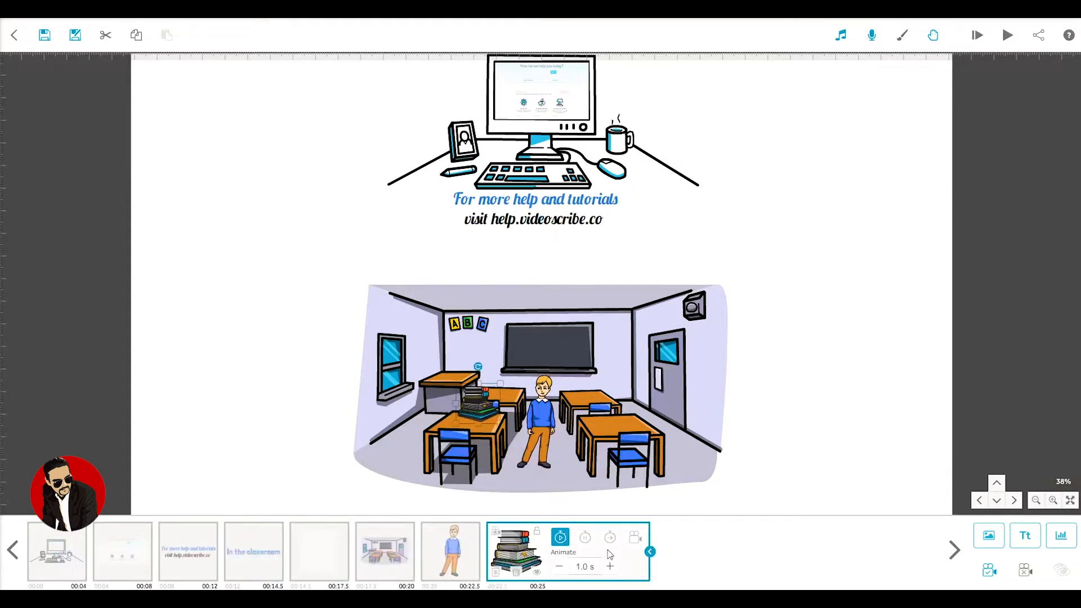
left_click(498, 572)
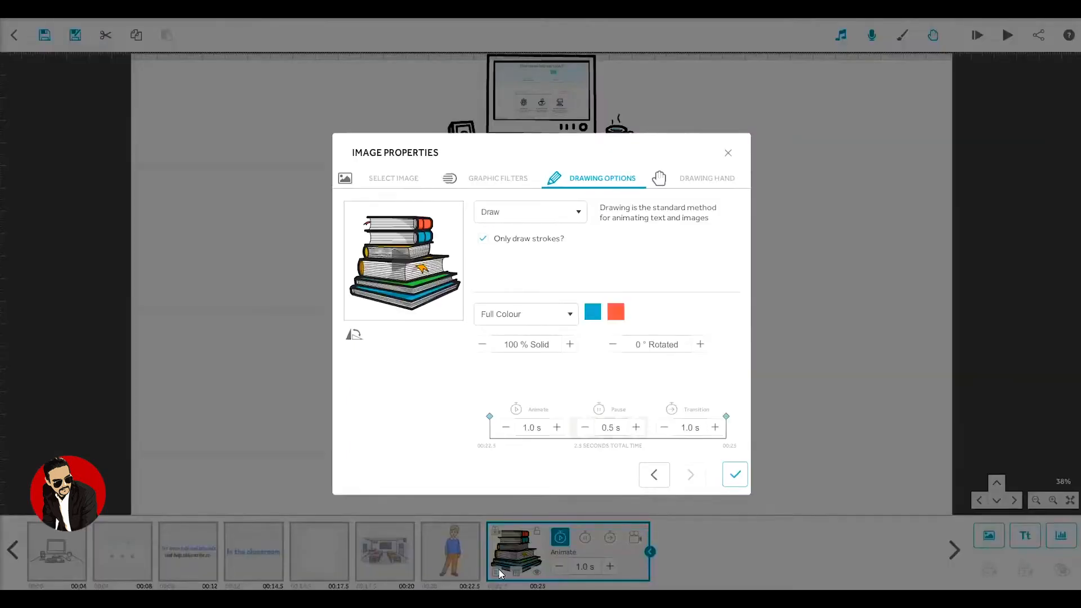
left_click(525, 213)
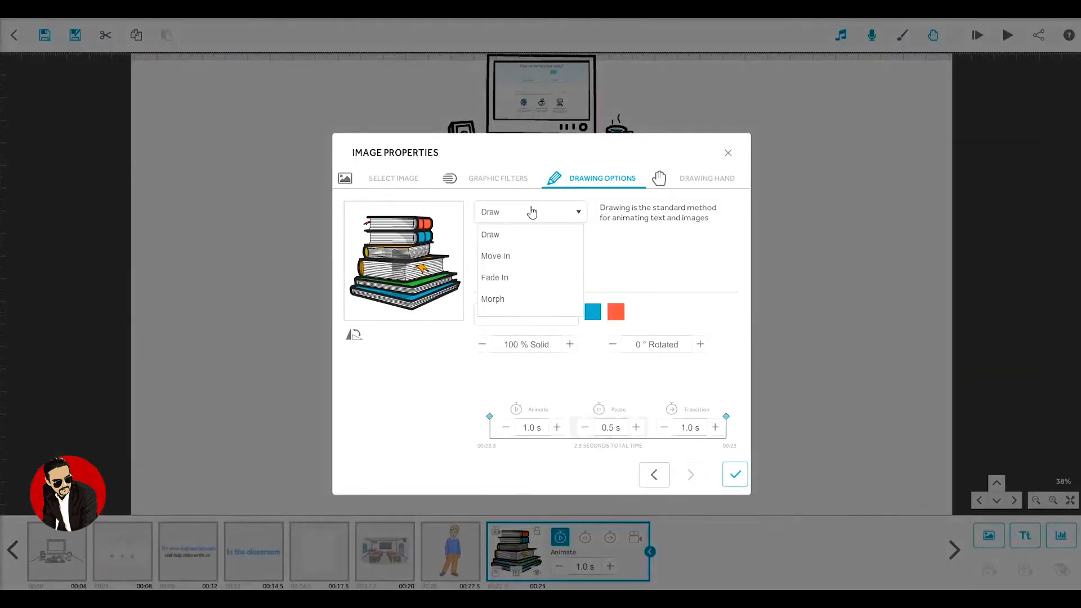
left_click(506, 258)
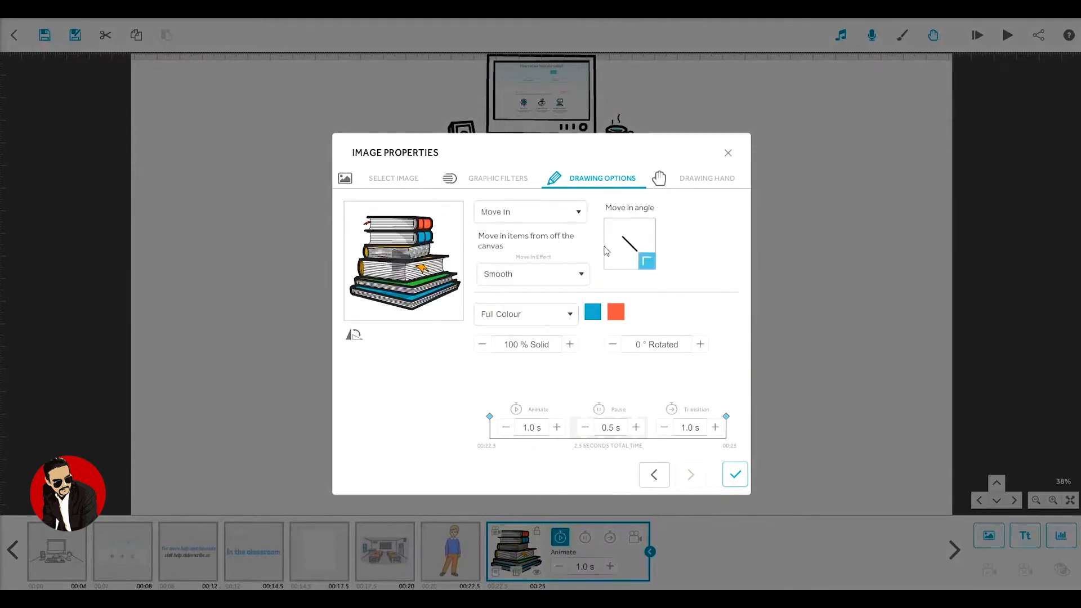
Step: Set the books' move-in angle so they enter horizontally from the left, with the Smooth move-in effect
left_click(612, 229)
left_click(647, 229)
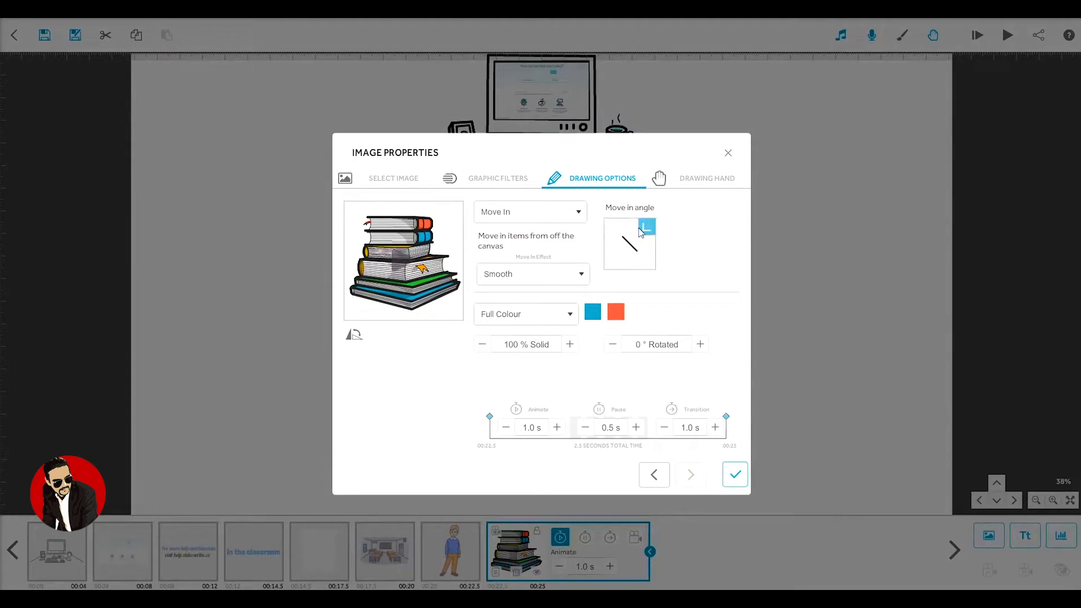
left_click(611, 246)
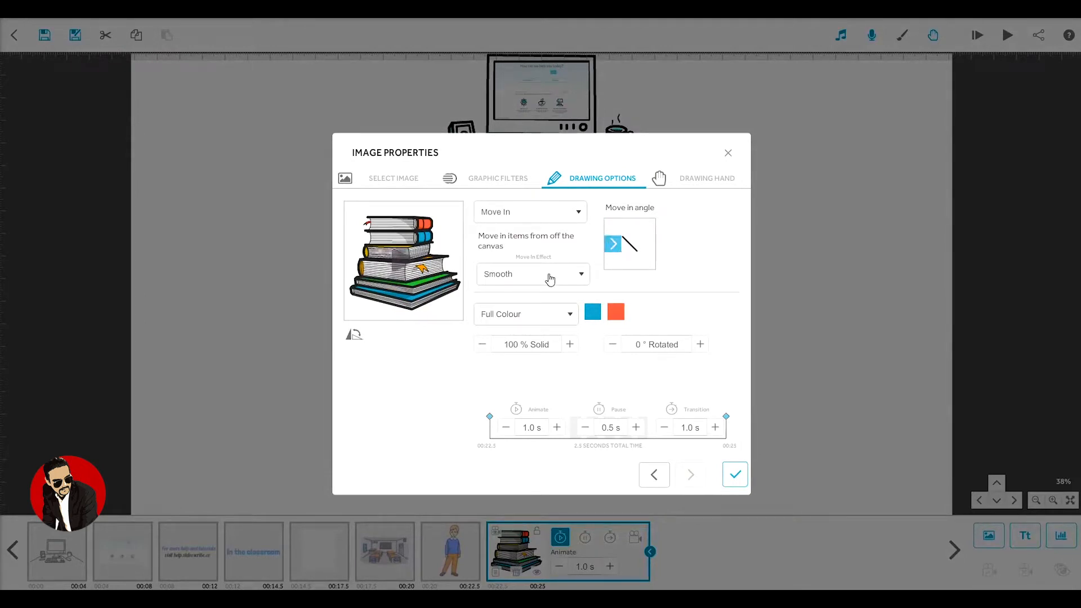
left_click(549, 280)
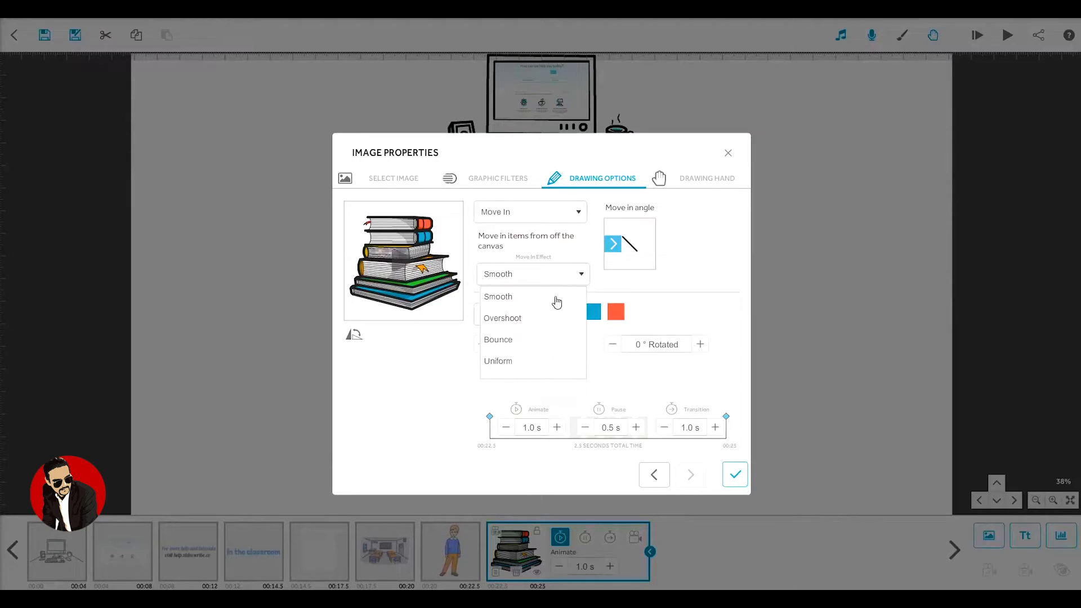
left_click(560, 297)
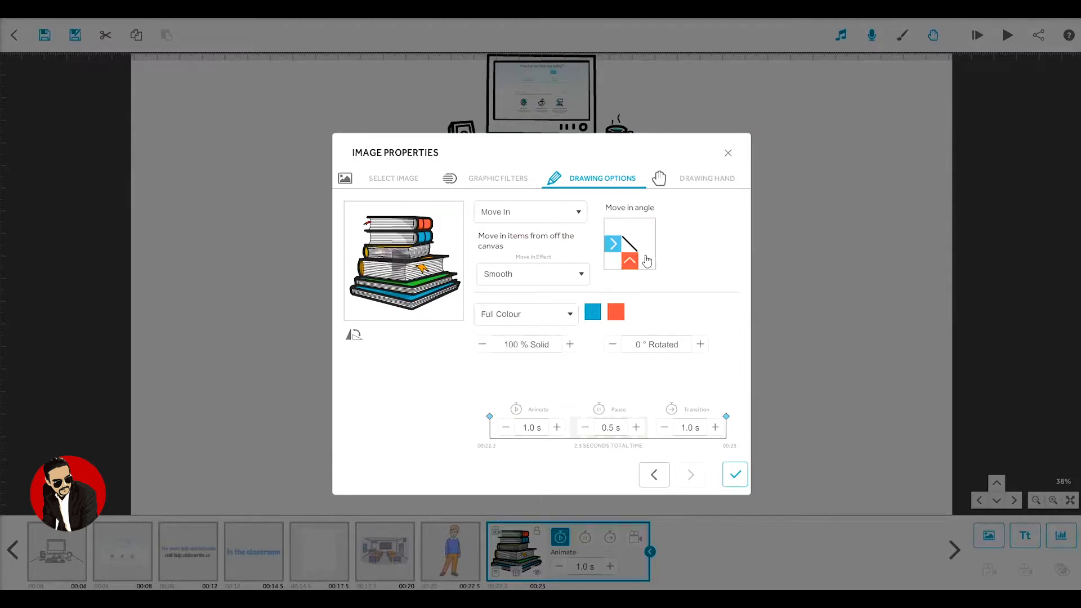
Step: Assign the pointing-finger hand from the suneeta set to the books image and apply the image properties
left_click(700, 180)
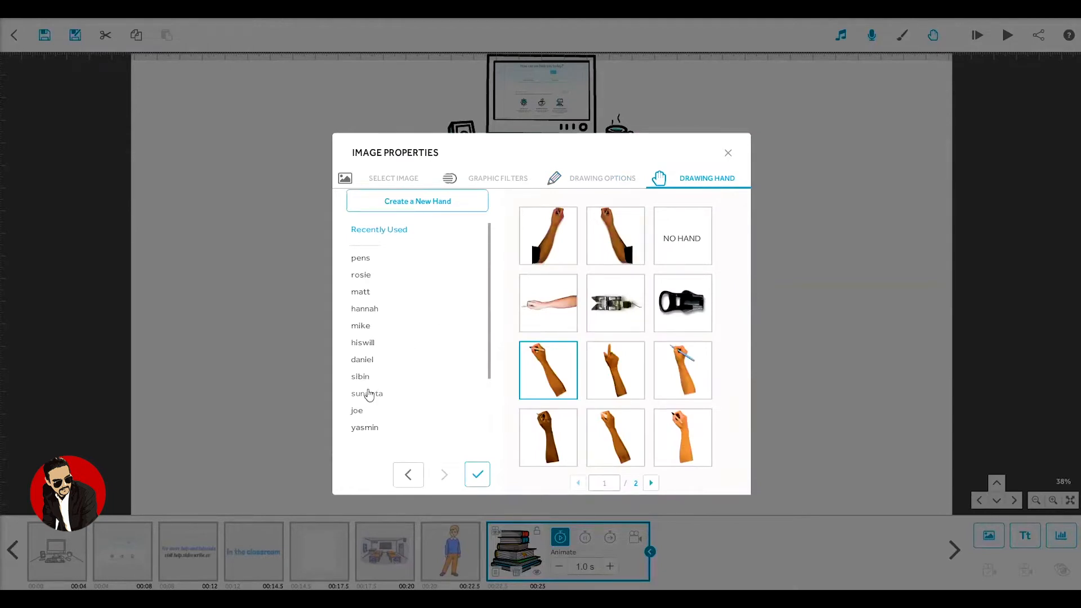
left_click(369, 396)
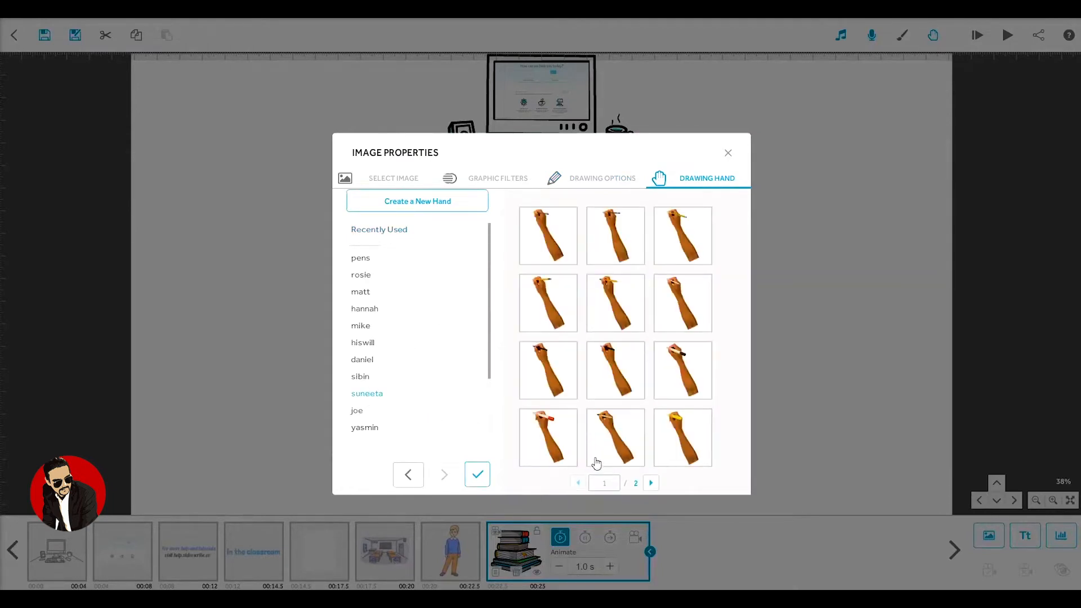
left_click(651, 483)
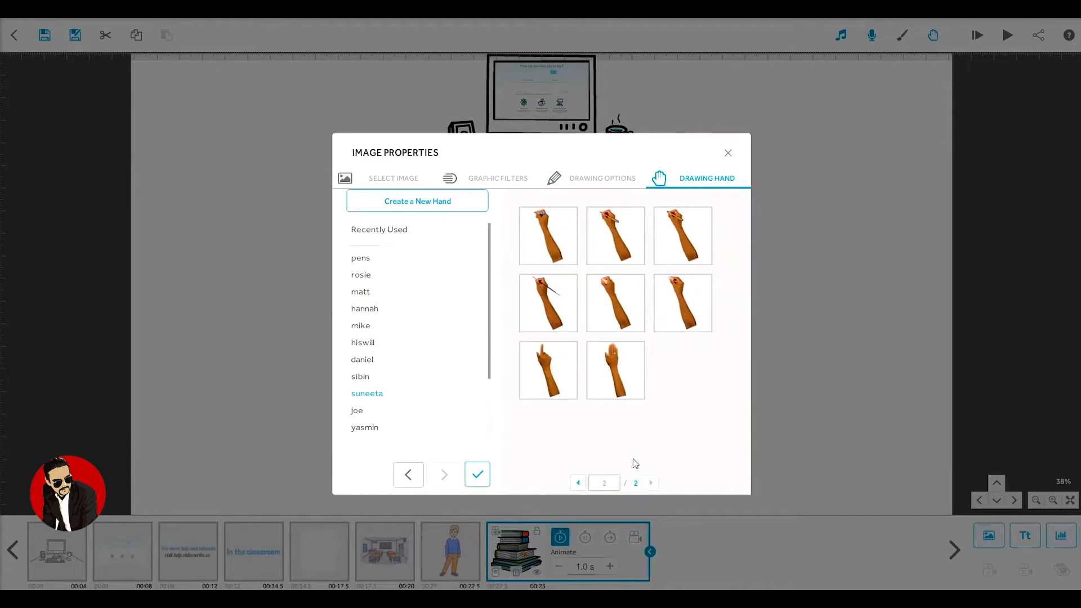
left_click(563, 371)
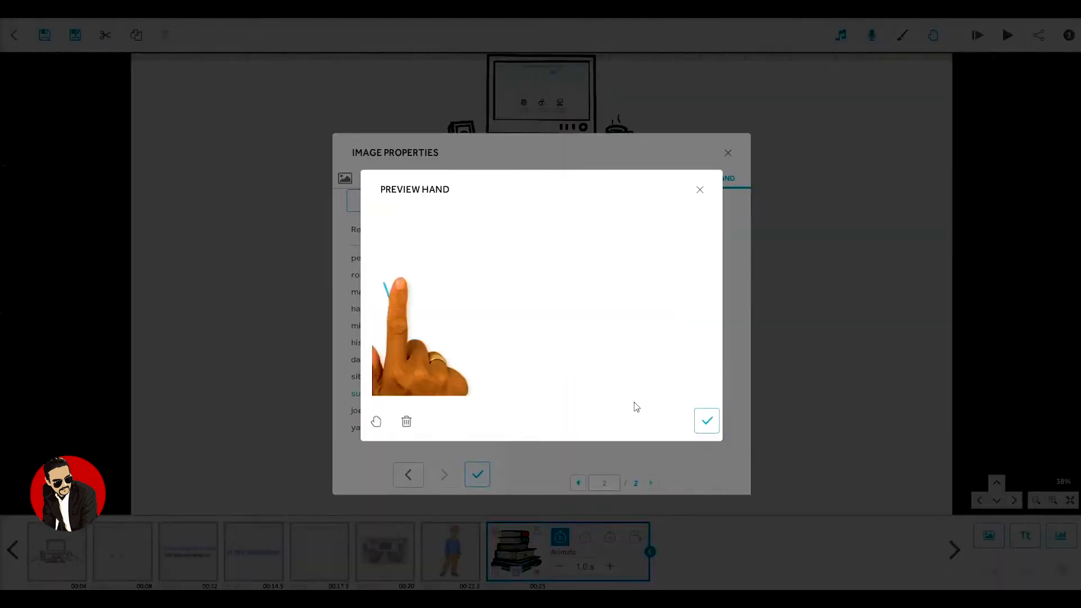
left_click(707, 423)
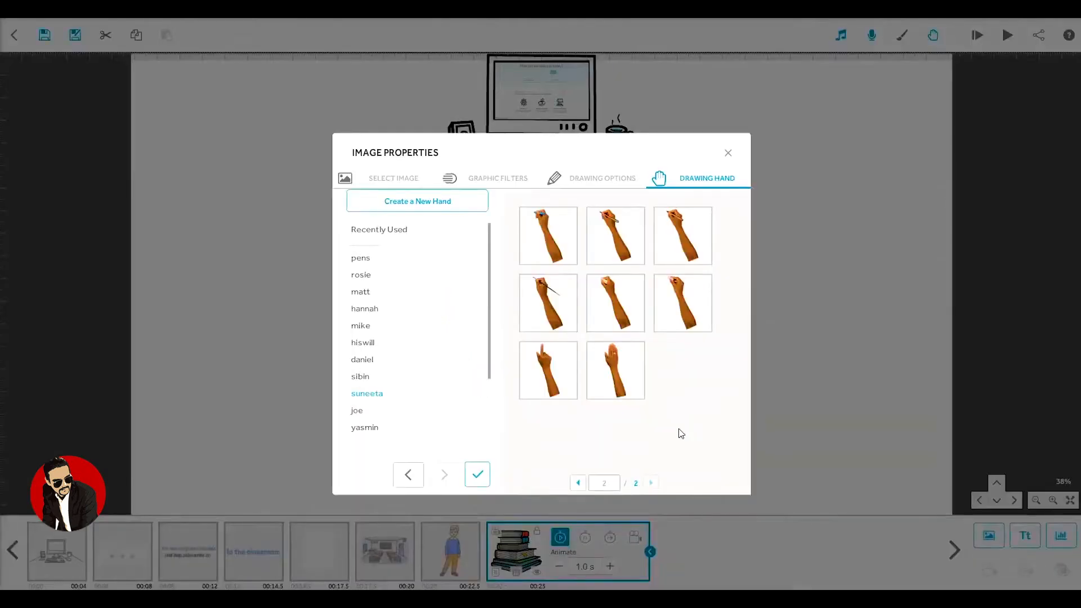
left_click(478, 475)
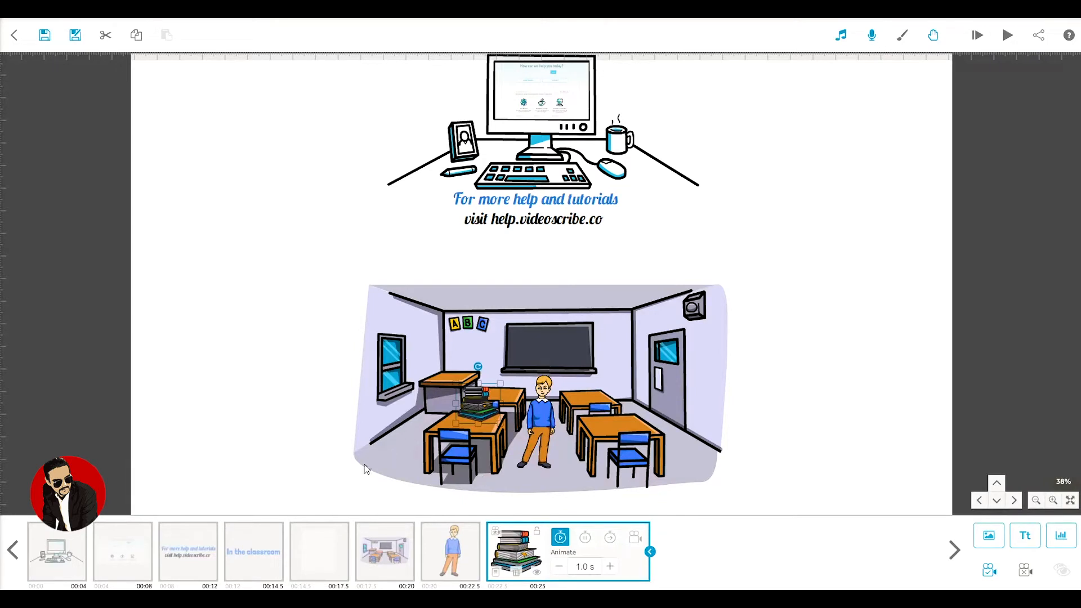
Step: Change the animation type of the help web page image to Fade In, preview the effect and apply the image properties
left_click(124, 564)
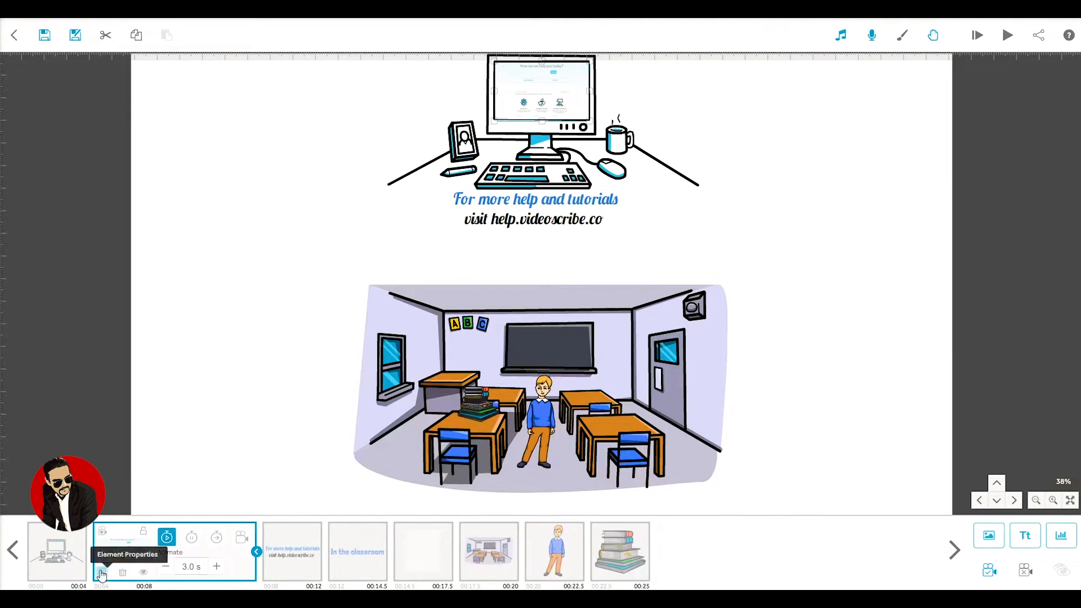
left_click(102, 573)
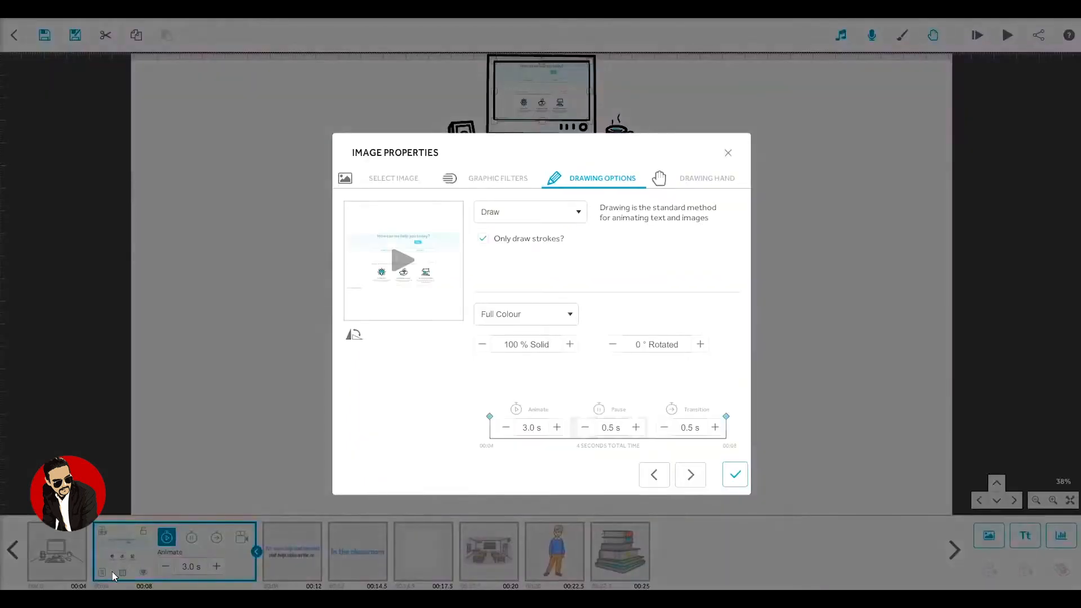
left_click(555, 213)
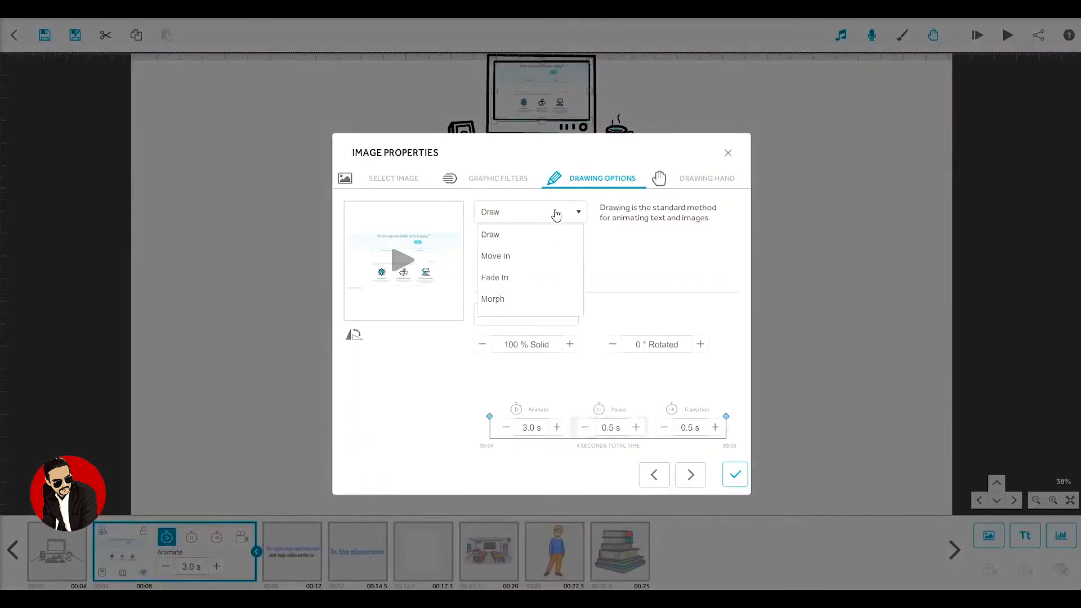
left_click(514, 282)
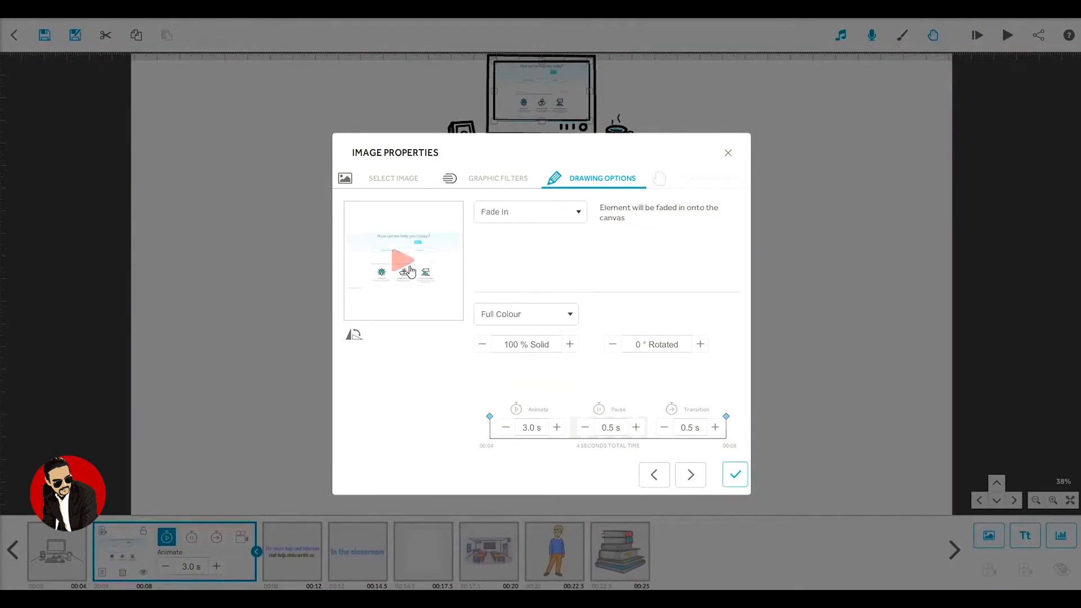
left_click(409, 271)
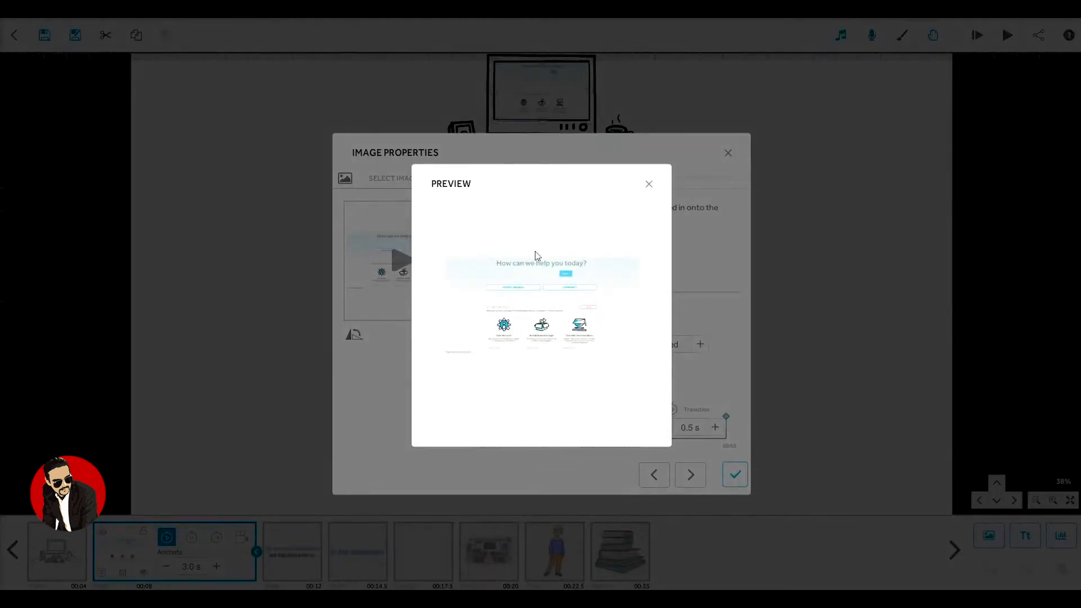
left_click(649, 185)
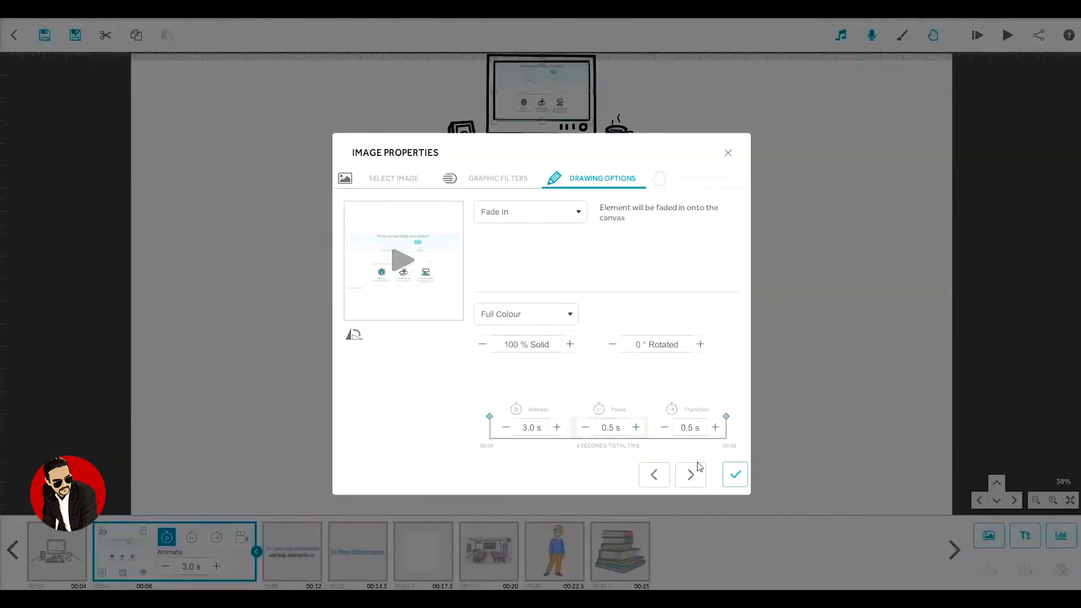
left_click(735, 476)
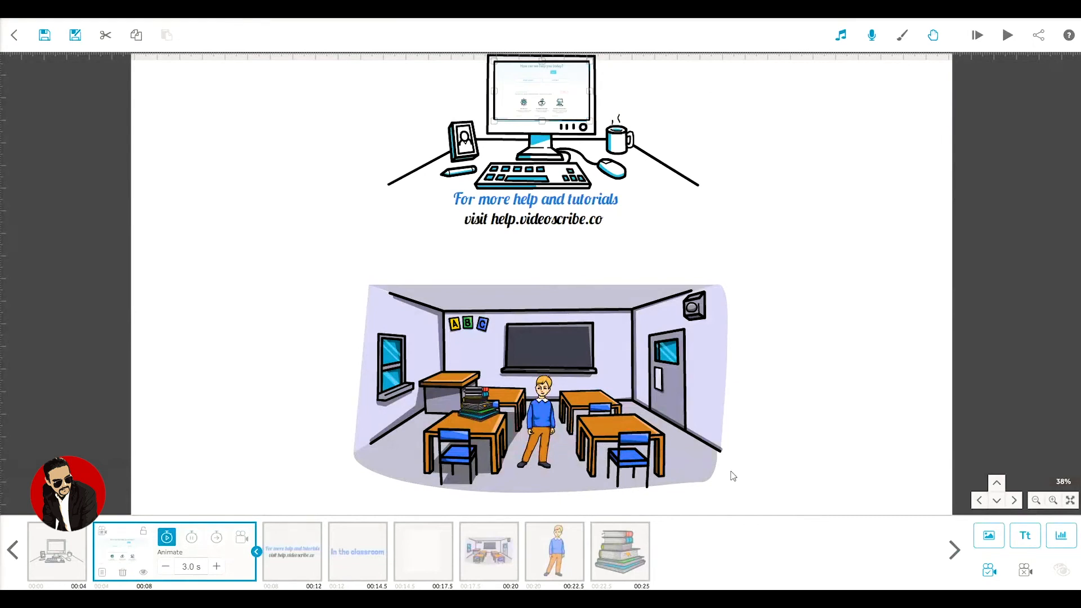
Step: Recolour the boy image with a dark brown skin tone and black (#000000) hair
left_click(556, 550)
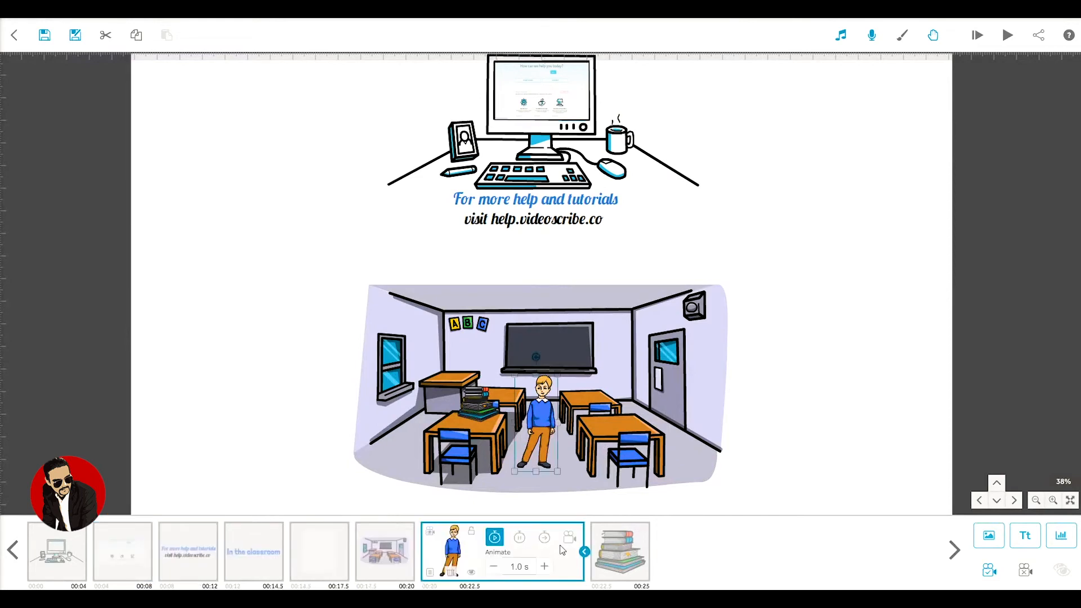
left_click(431, 570)
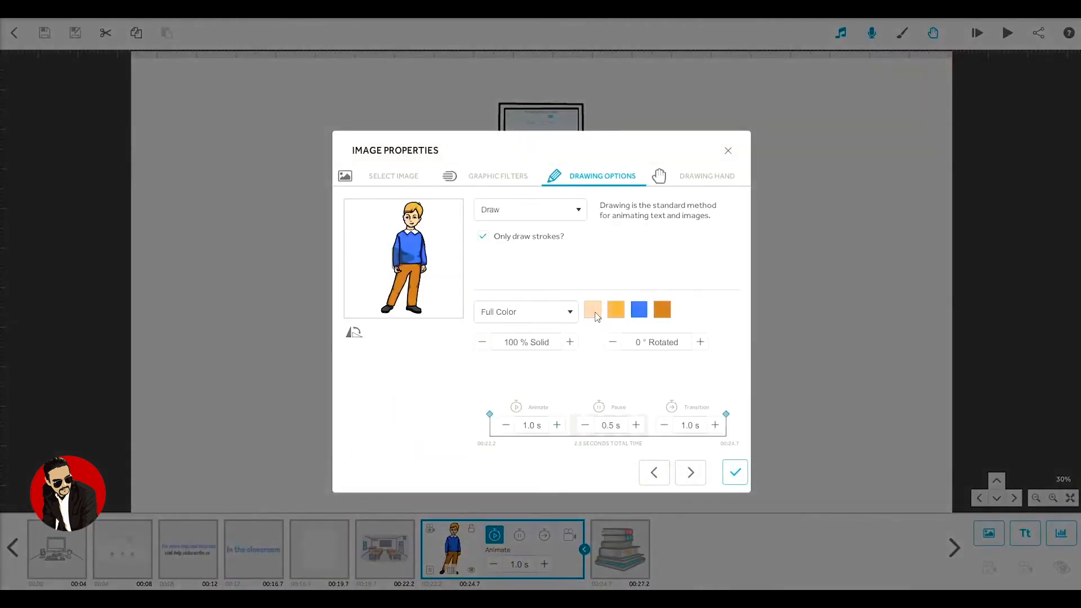
left_click(595, 312)
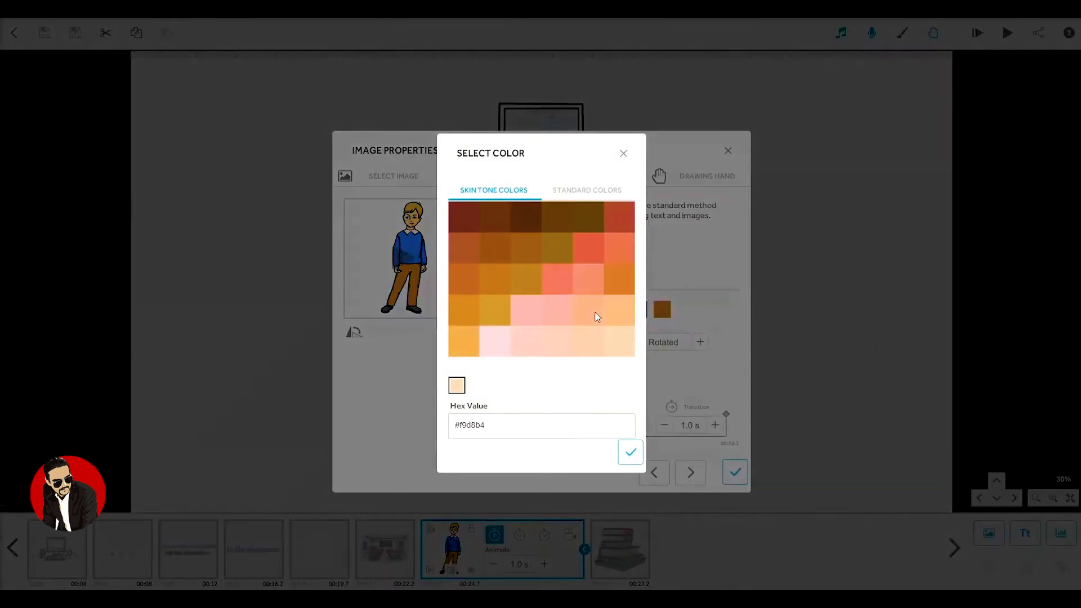
left_click(487, 215)
left_click(630, 452)
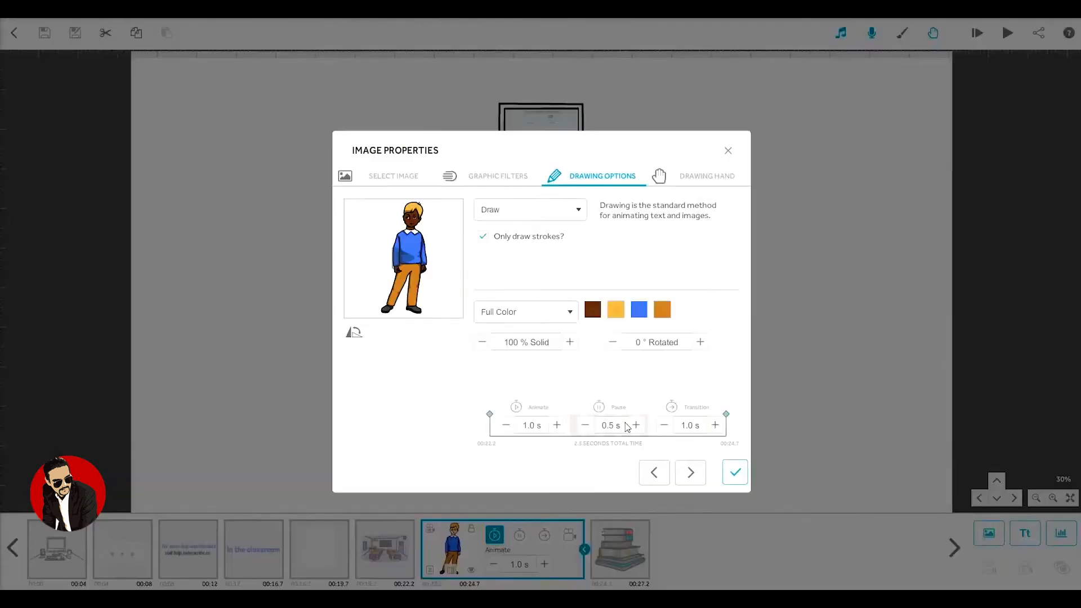
left_click(616, 310)
left_click(464, 185)
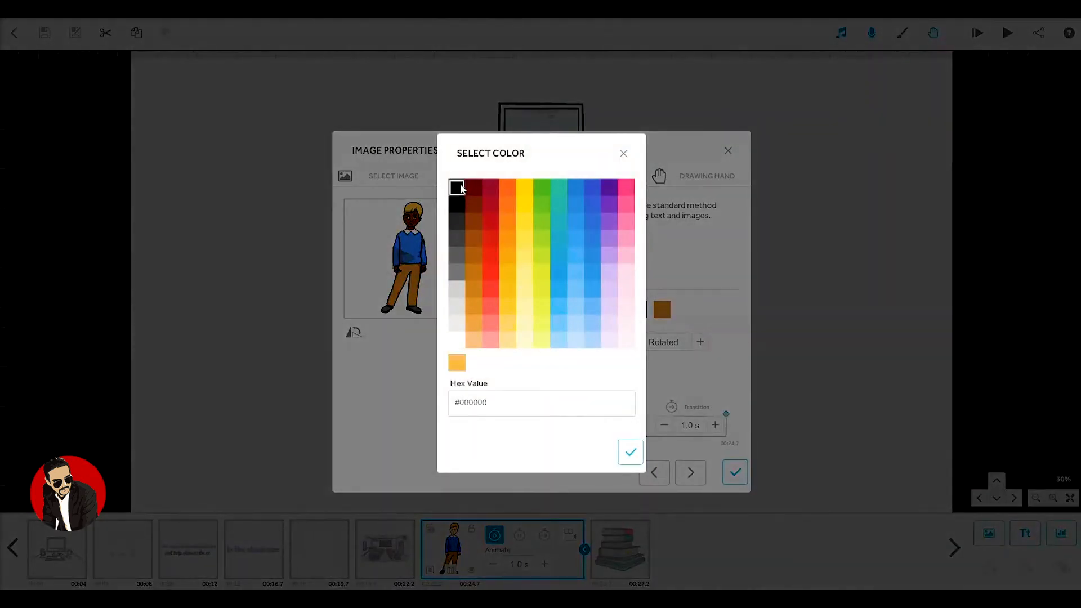
left_click(628, 455)
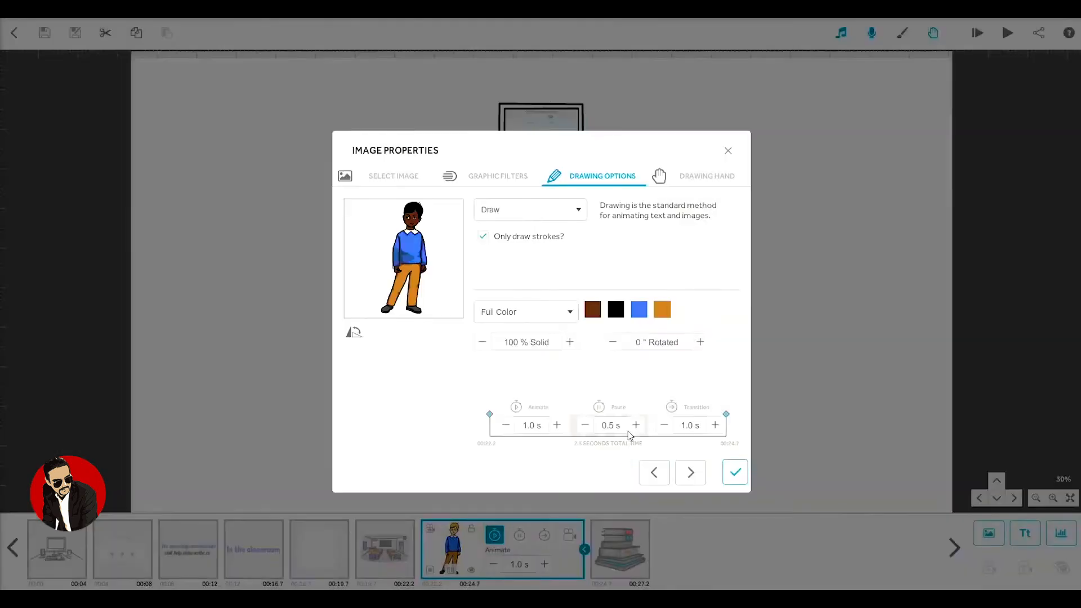
Step: Recolour the boy's sweater dark red and his trousers blue, and apply the image properties
left_click(639, 310)
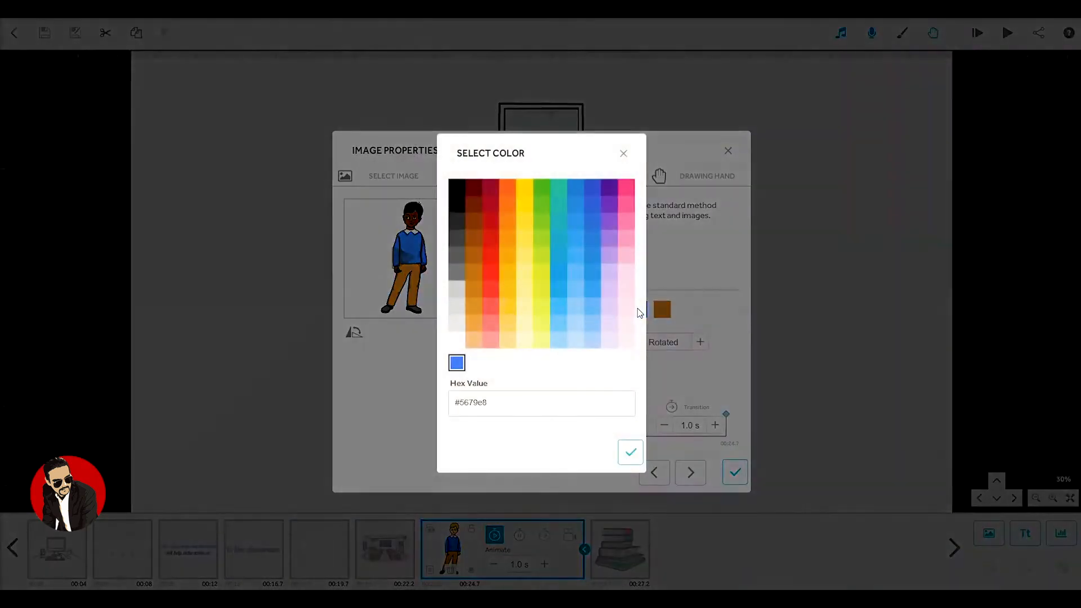
left_click(490, 207)
left_click(630, 452)
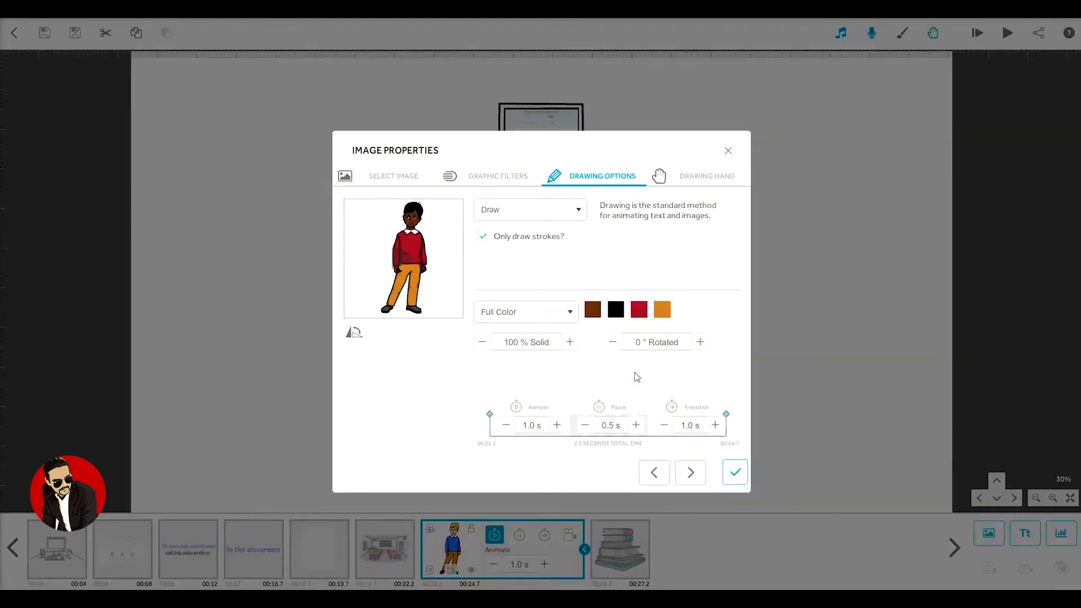
left_click(662, 310)
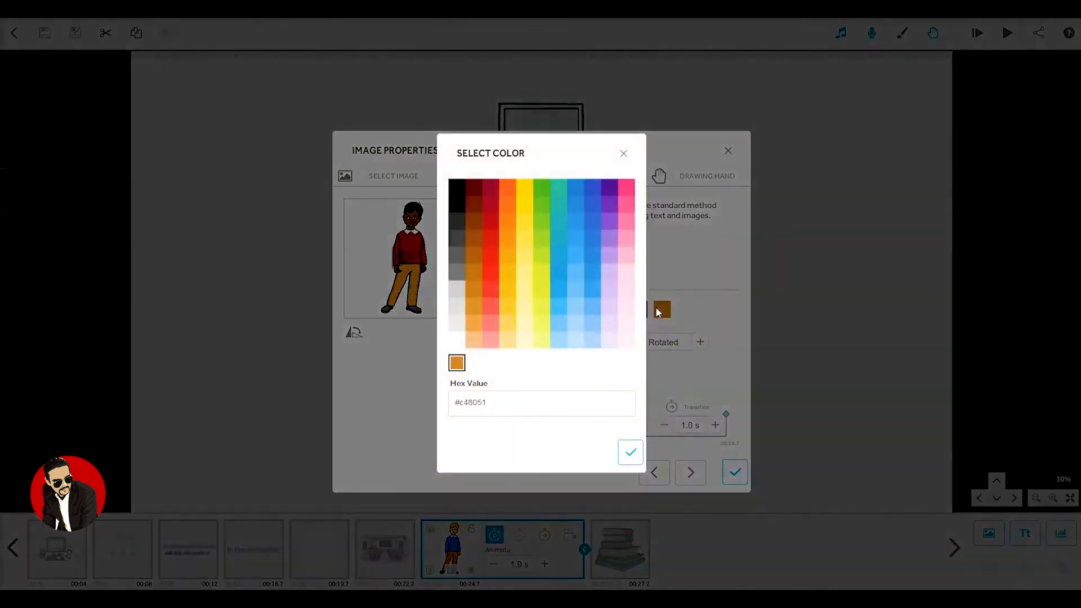
left_click(575, 187)
left_click(630, 452)
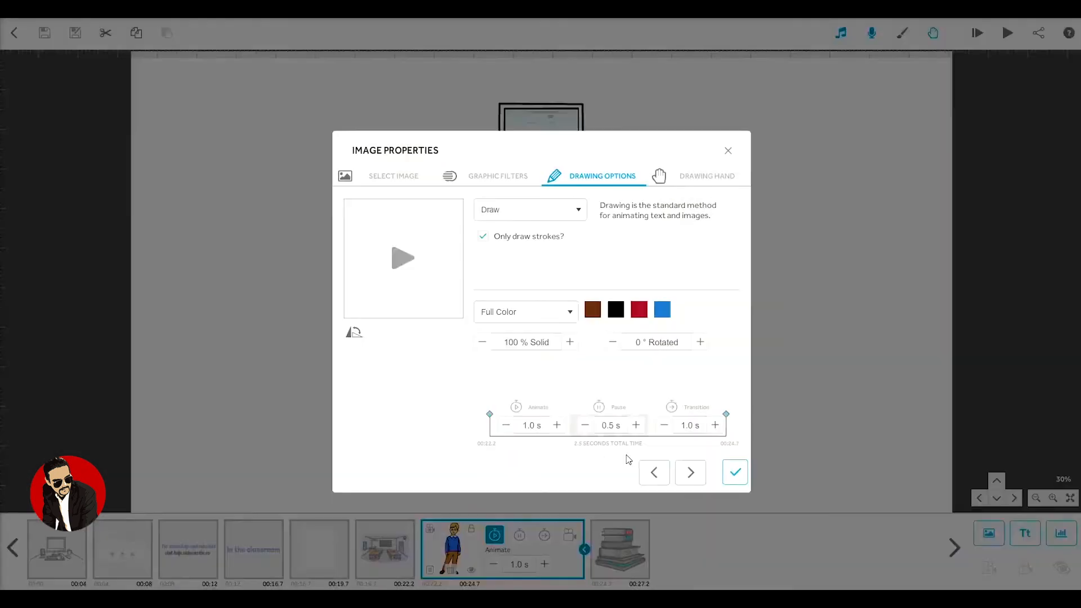
left_click(736, 475)
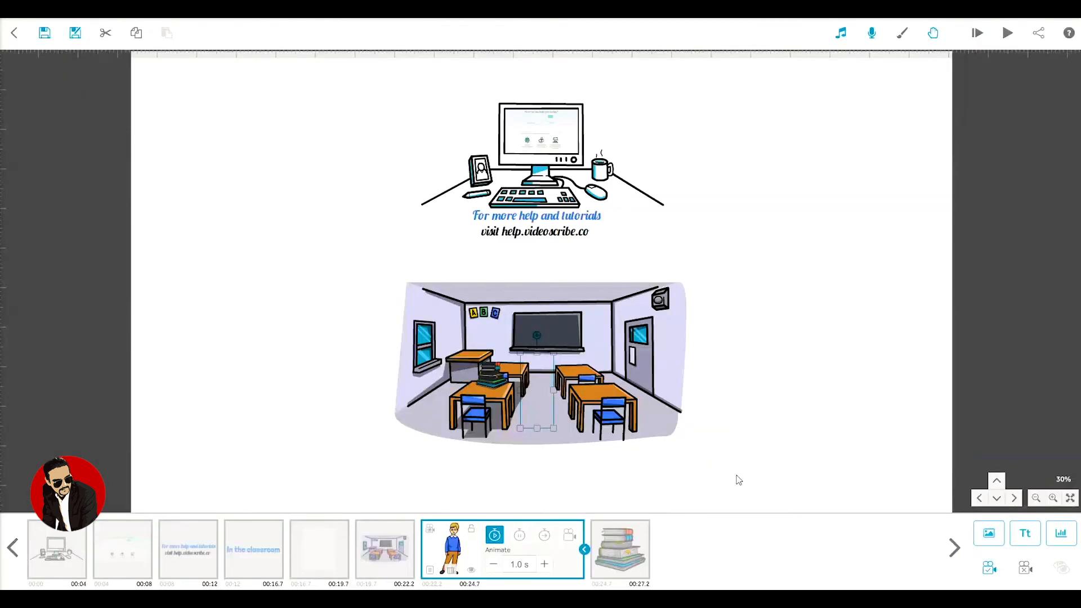
left_click(989, 533)
left_click(363, 381)
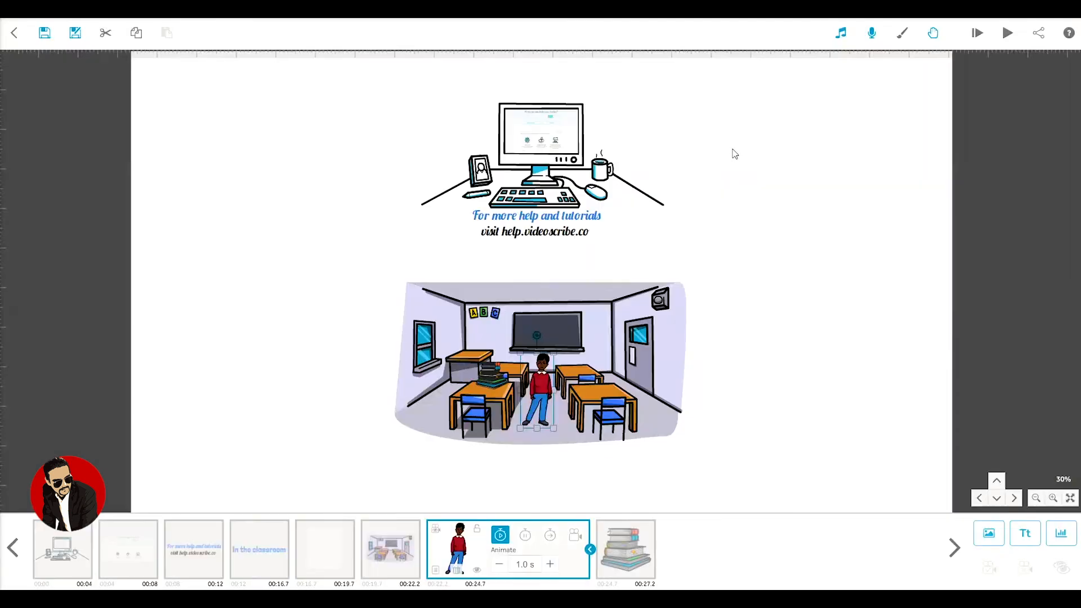
left_click(731, 151)
Step: Play a preview of the whole whiteboard animation from the start
left_click(977, 33)
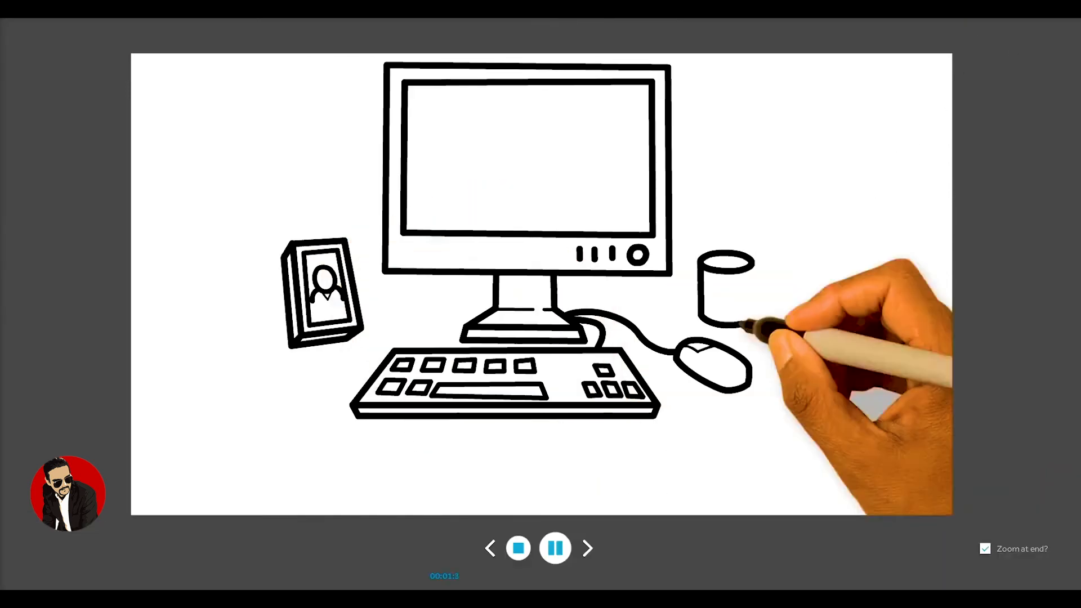